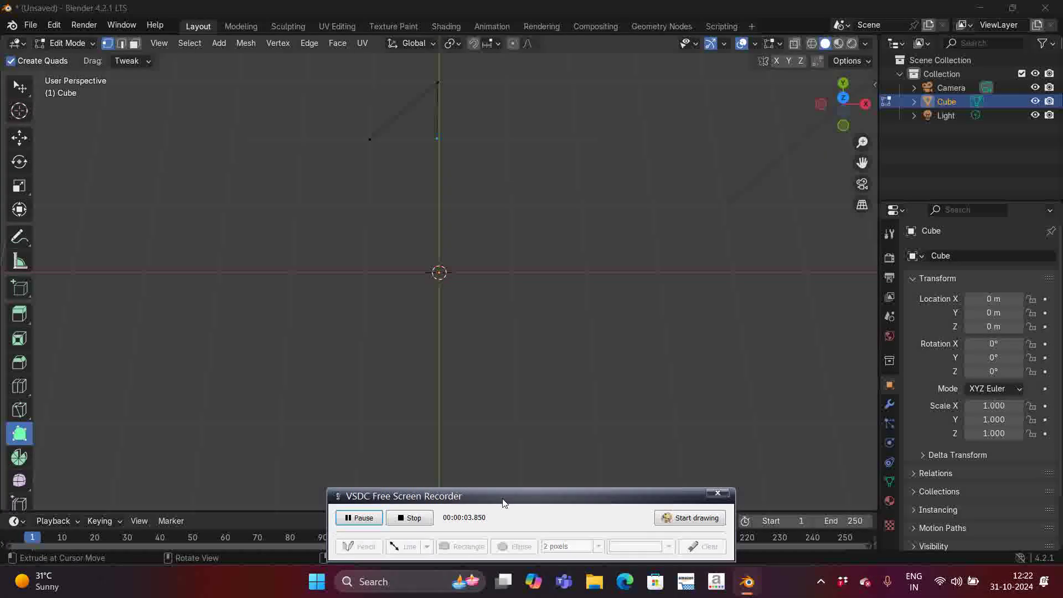
- Switch briefly to Spin, return to Poly Build, and add a vertex joined to the top-left vertex
left_click_drag(502, 502, 890, 101)
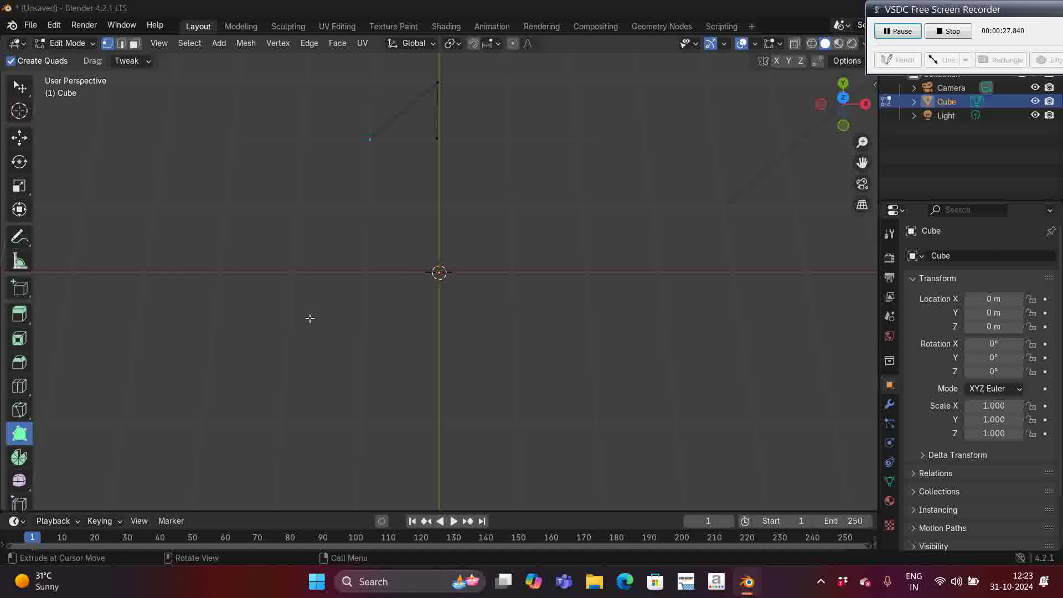
left_click(19, 456)
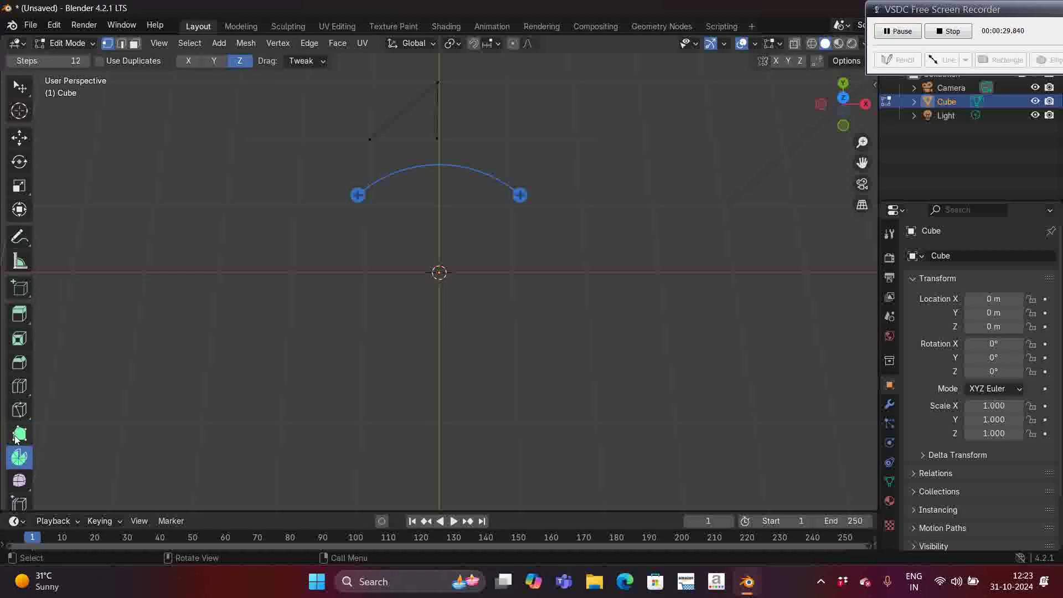
left_click(19, 434)
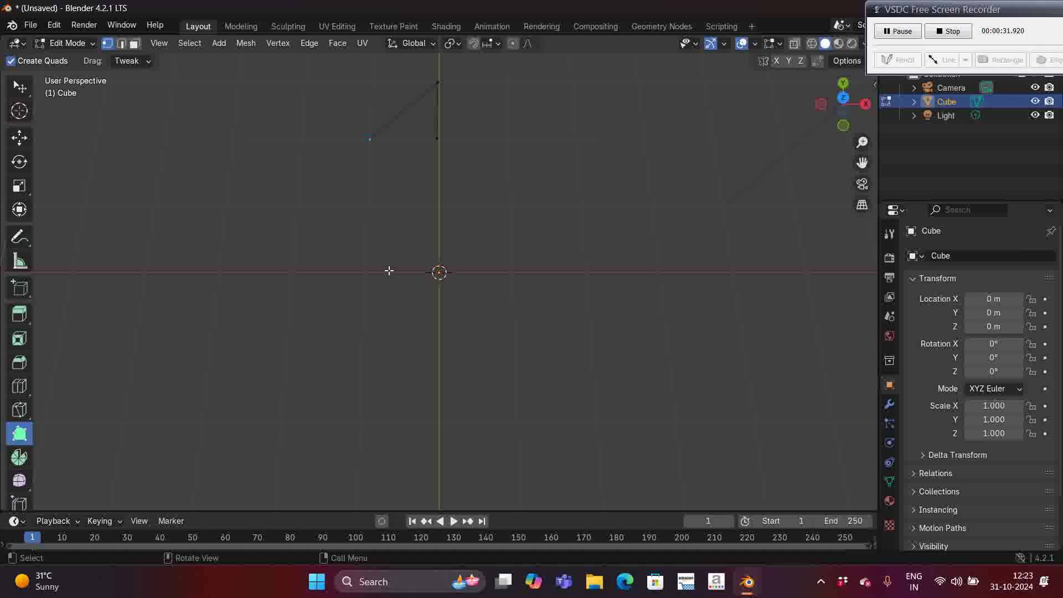
key("ctrl")
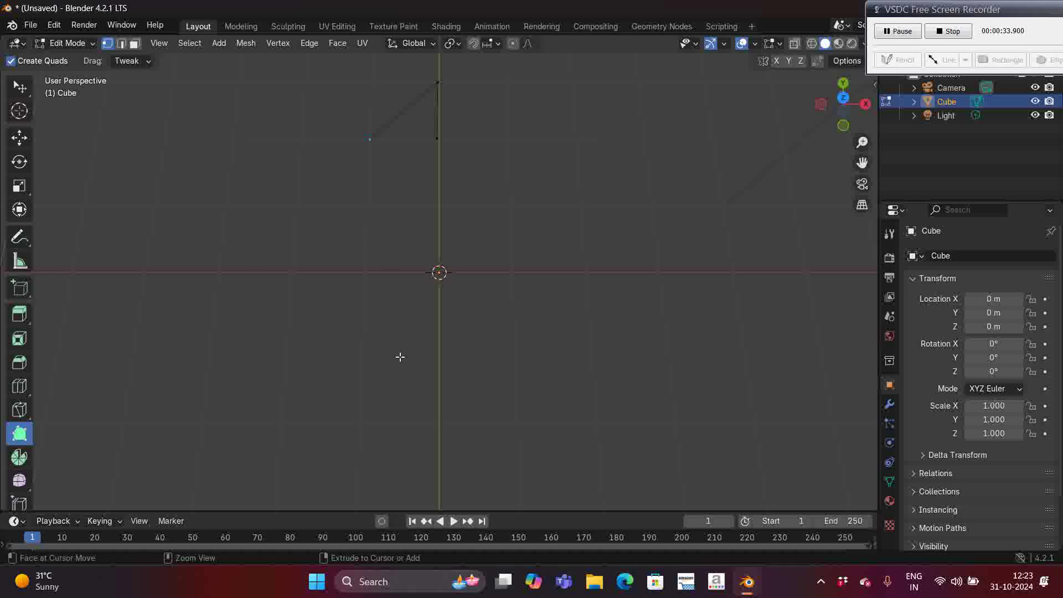
left_click(400, 356, "ctrl")
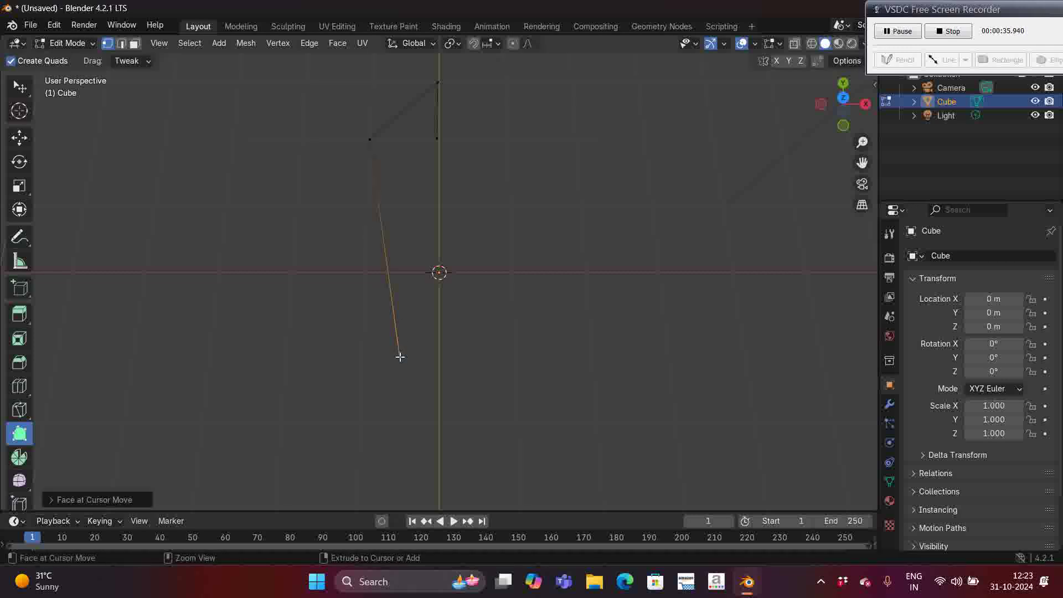
- Undo the newly added edge and the earlier stray geometry with Ctrl+Z
key("ctrl")
key("ctrl+z")
key("ctrl+z")
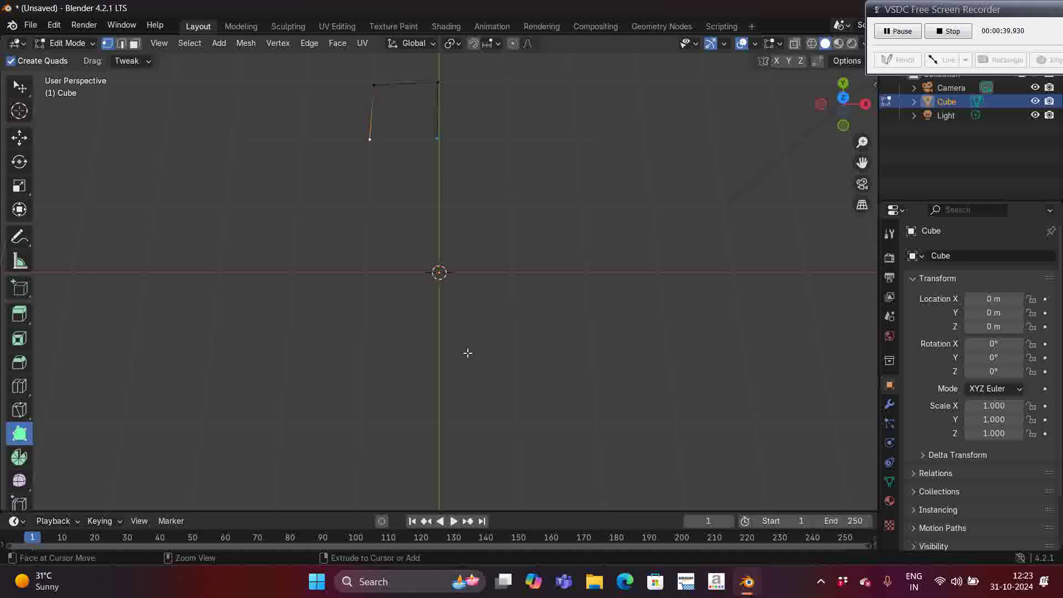
key("ctrl+z")
key("ctrl+z")
key("ctrl+z")
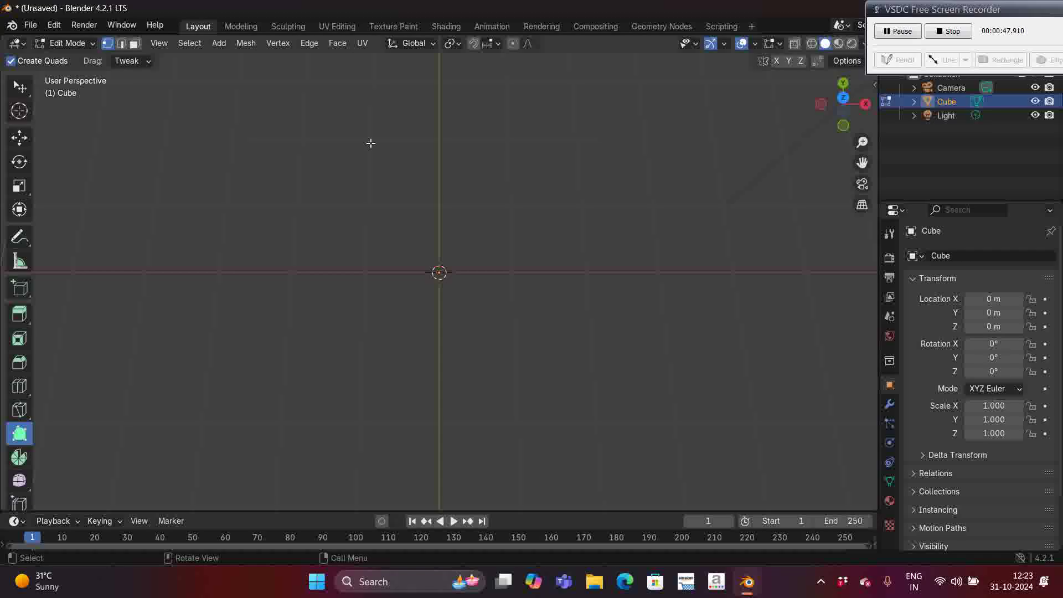
- Place four corner vertices in a square above-left of the origin and fill them into a quad
key("ctrl")
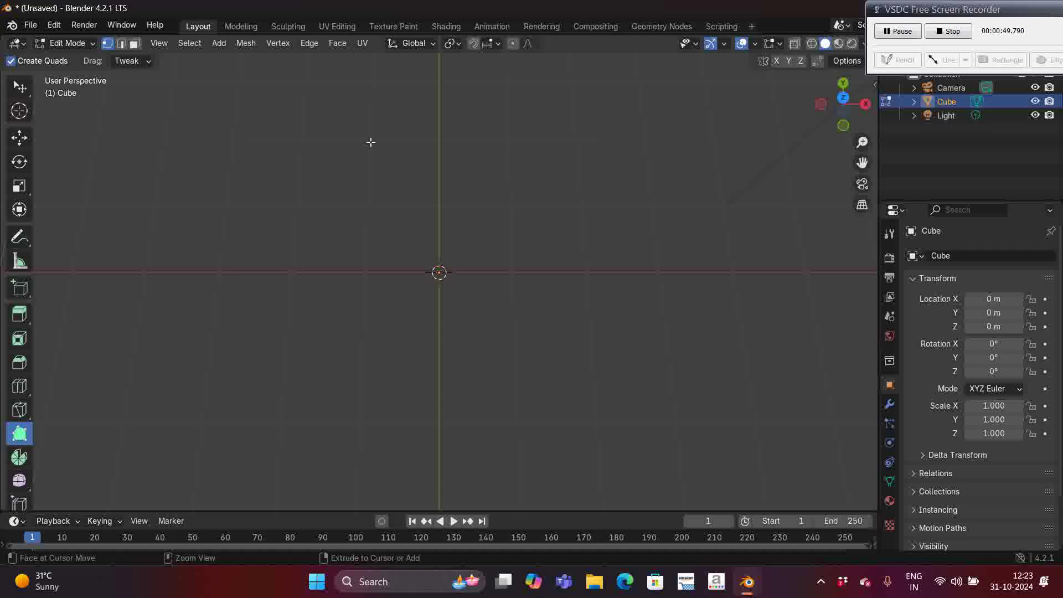
left_click(371, 142, "ctrl")
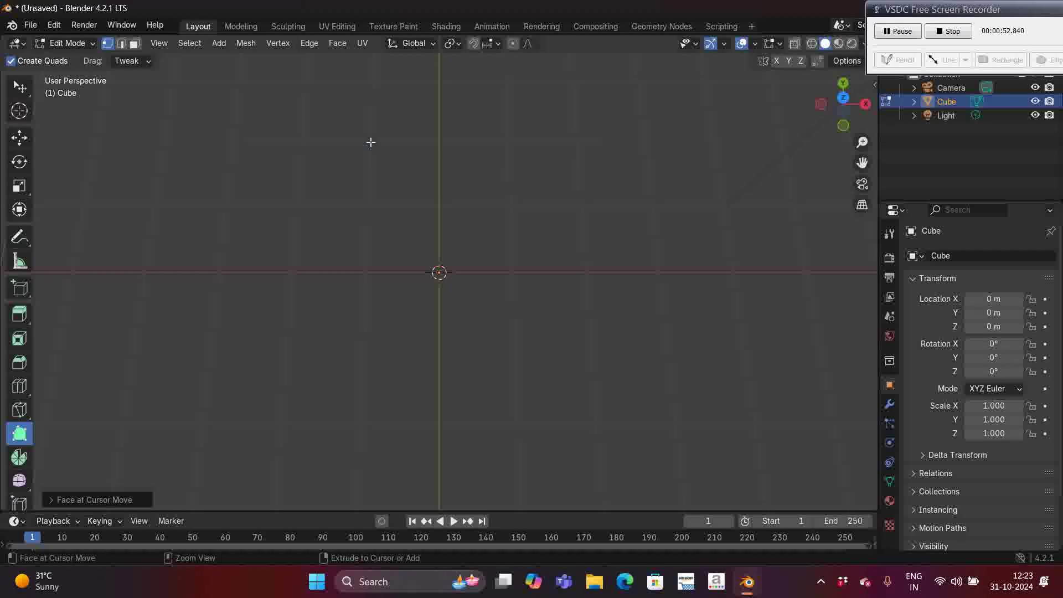
left_click(439, 142, "ctrl")
left_click(439, 205, "ctrl")
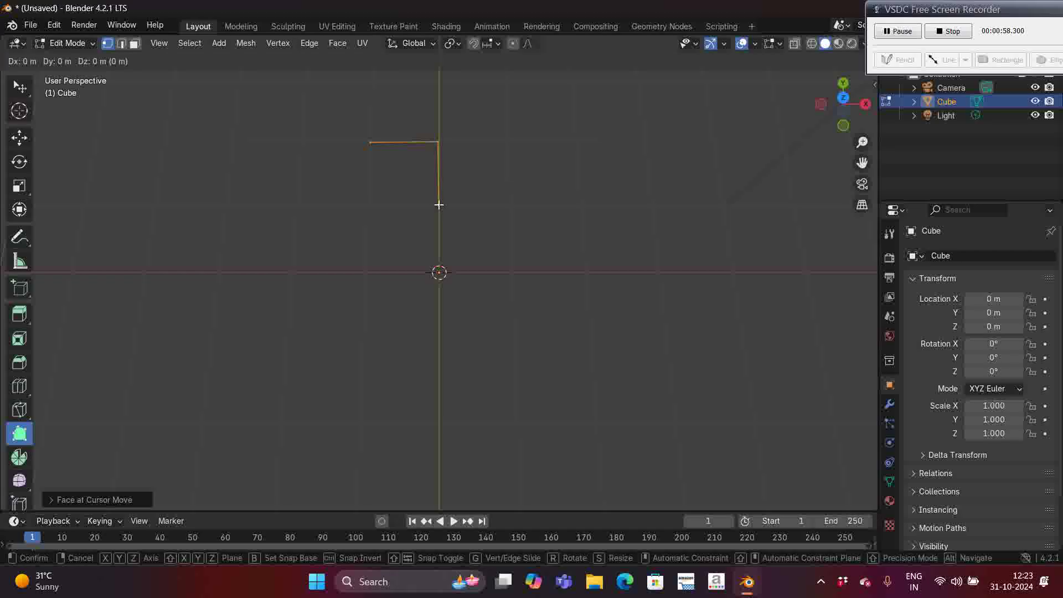
left_click(367, 203, "ctrl")
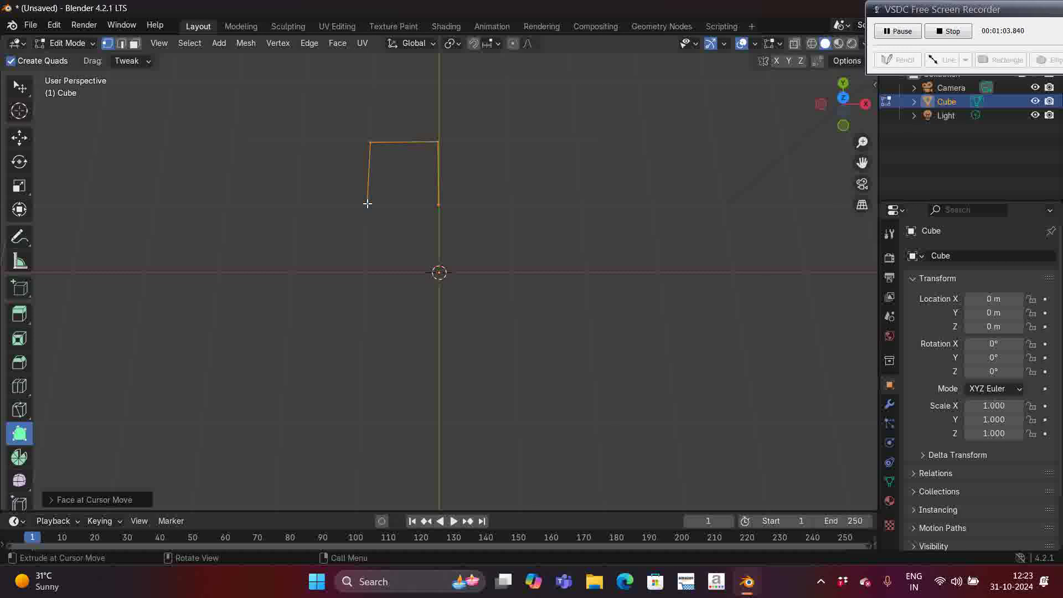
key("f")
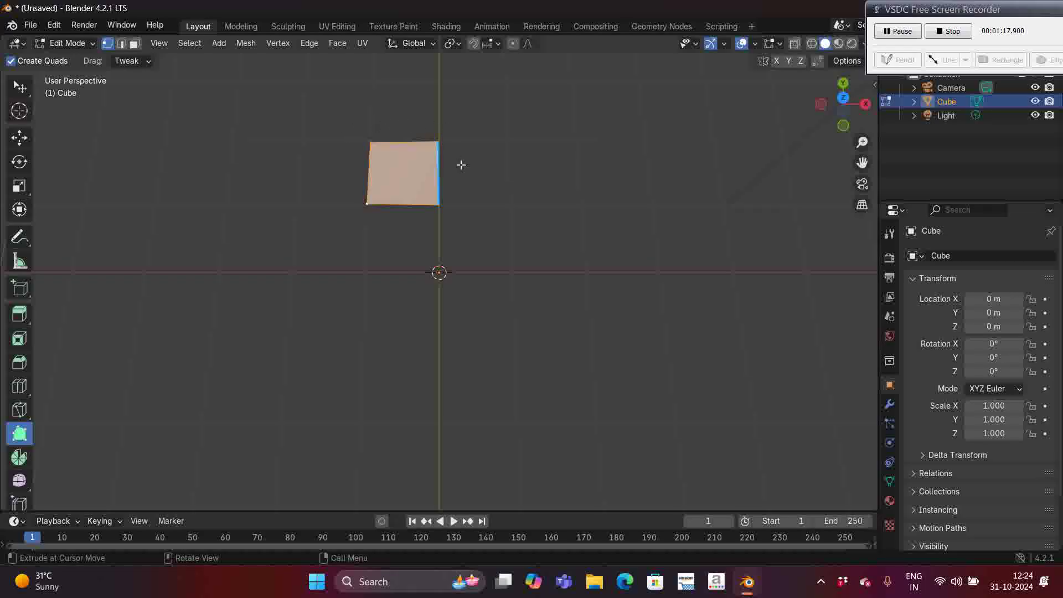
- Extrude a face off the quad's right edge, then another upward from that face's top edge
left_click_drag(461, 165, 530, 165)
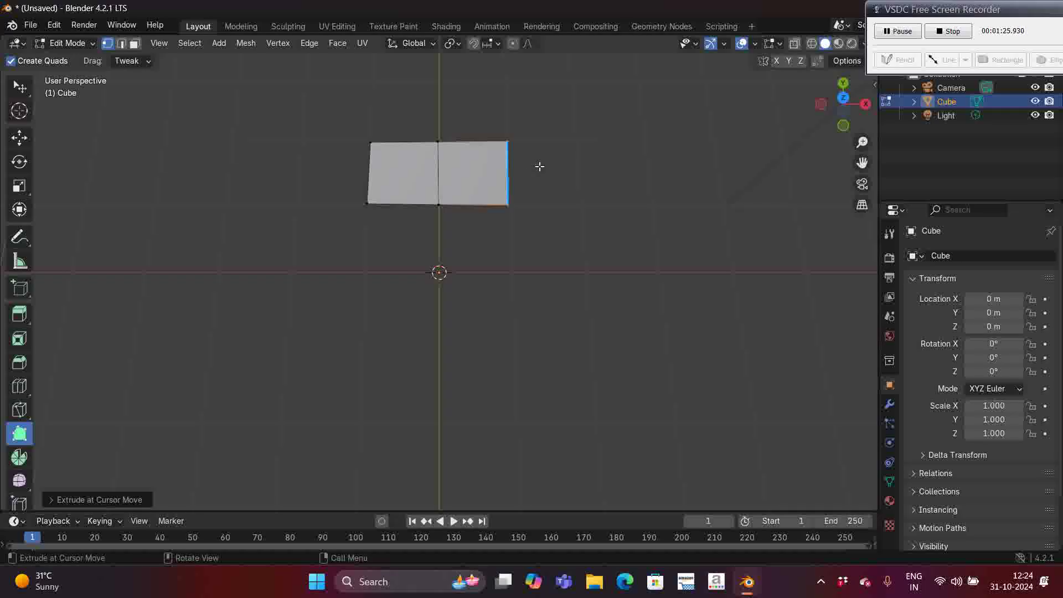
left_click(487, 115)
left_click_drag(481, 113, 481, 55)
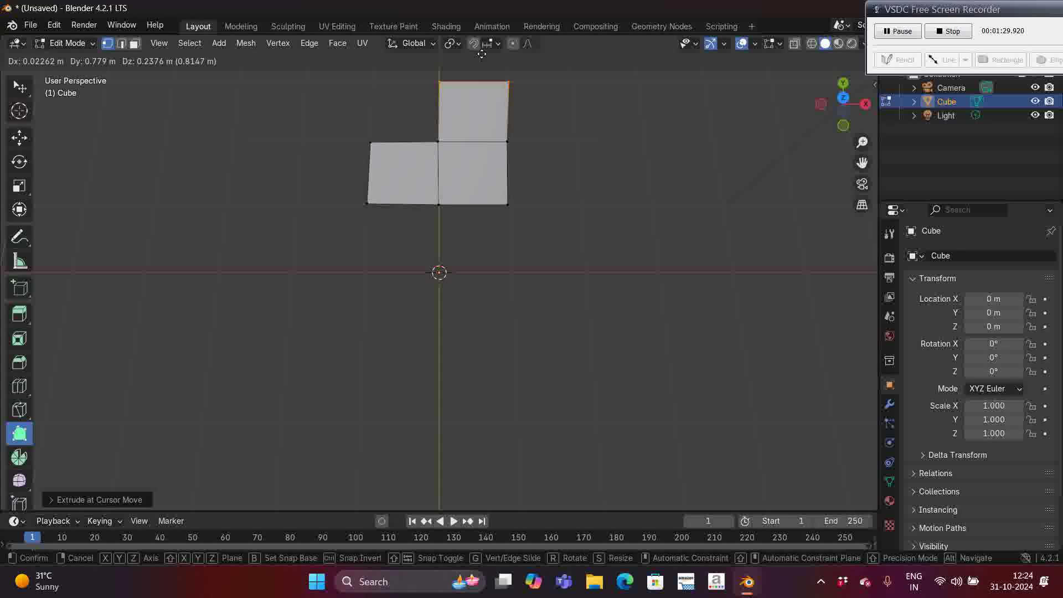
left_click_drag(481, 54, 482, 53)
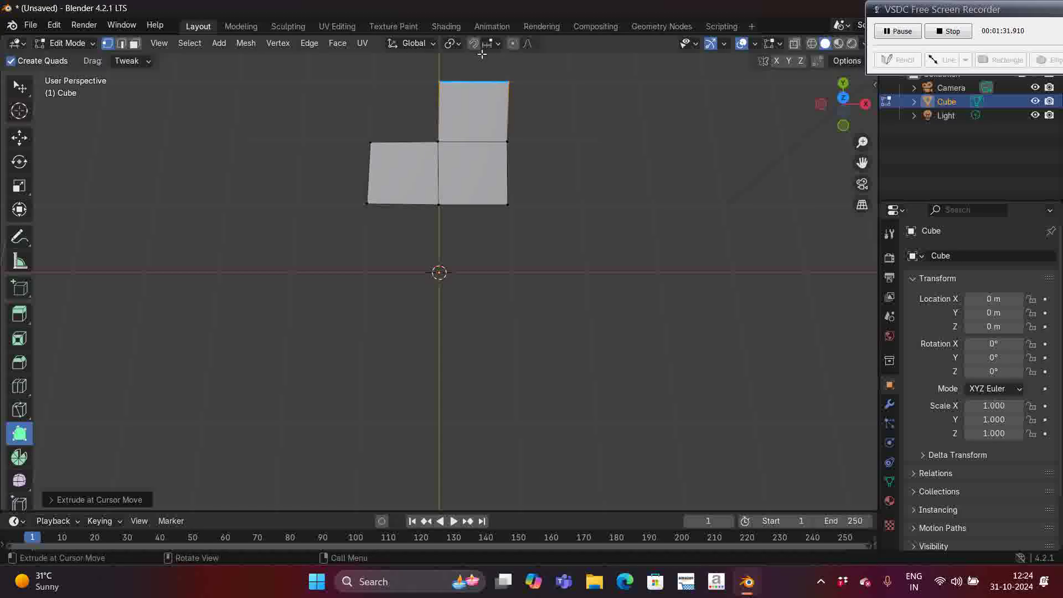
left_click(506, 93)
- Extrude the upper face's left edge leftward into the gap, then orbit the view slightly
left_click_drag(400, 98, 332, 98)
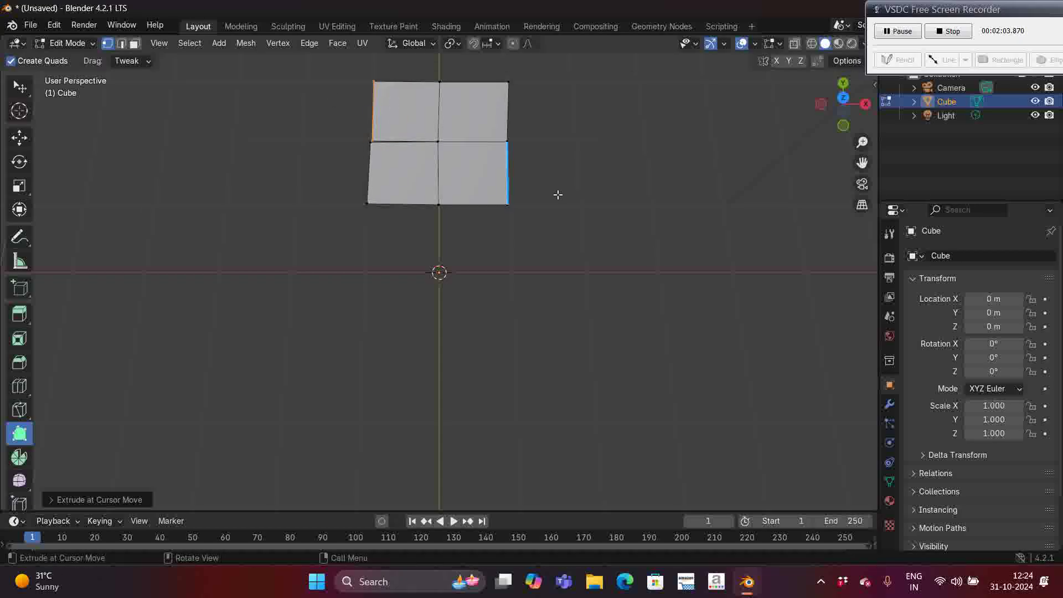
middle_click_drag(654, 249, 657, 251)
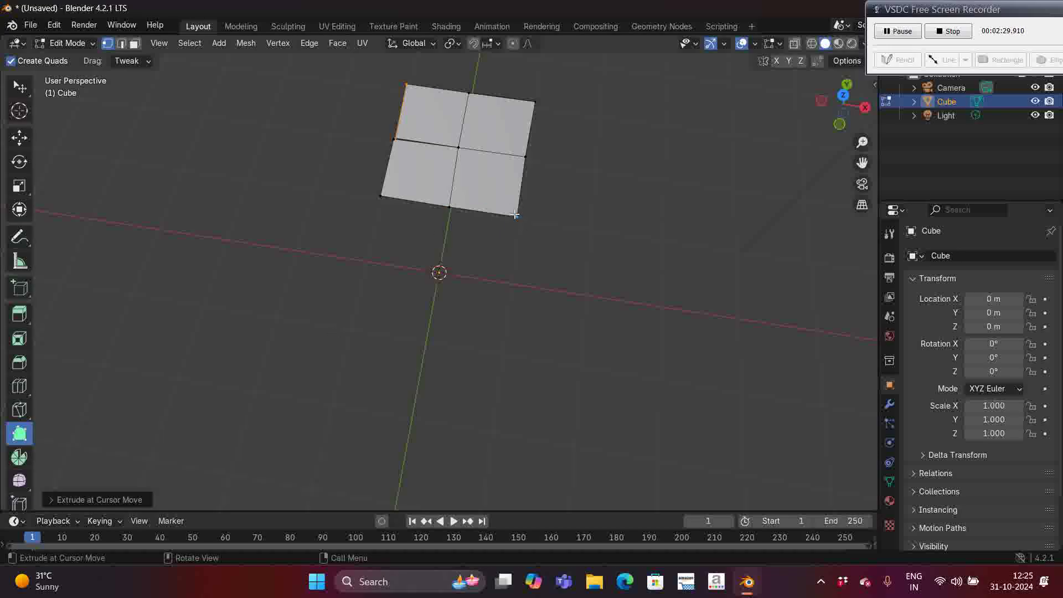
- Pull out the right-side corners and extrude a left-edge quad, lowering its inner vertex
left_click_drag(515, 215, 550, 252)
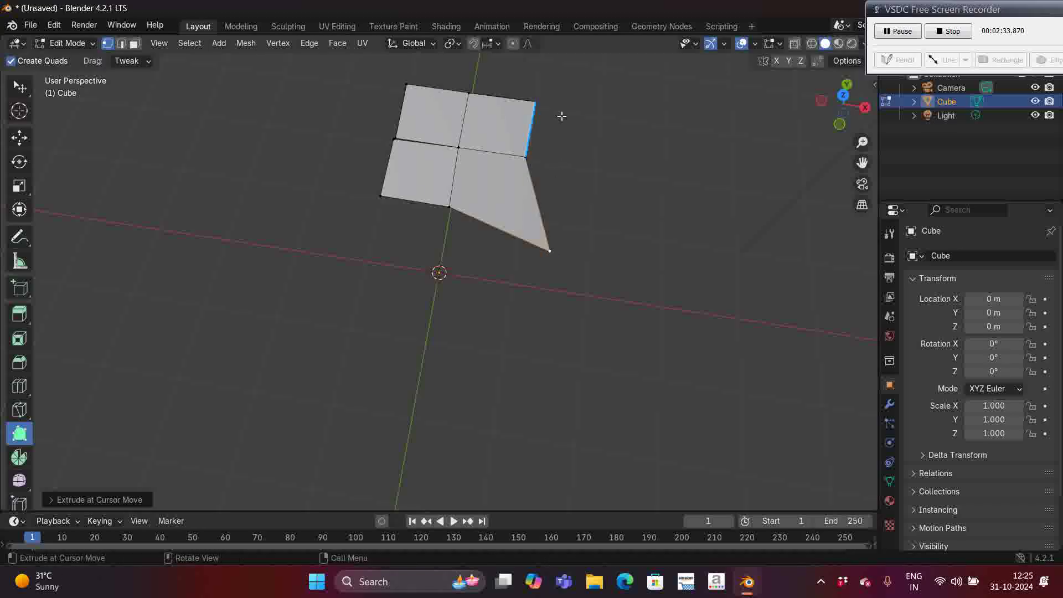
left_click_drag(535, 102, 580, 69)
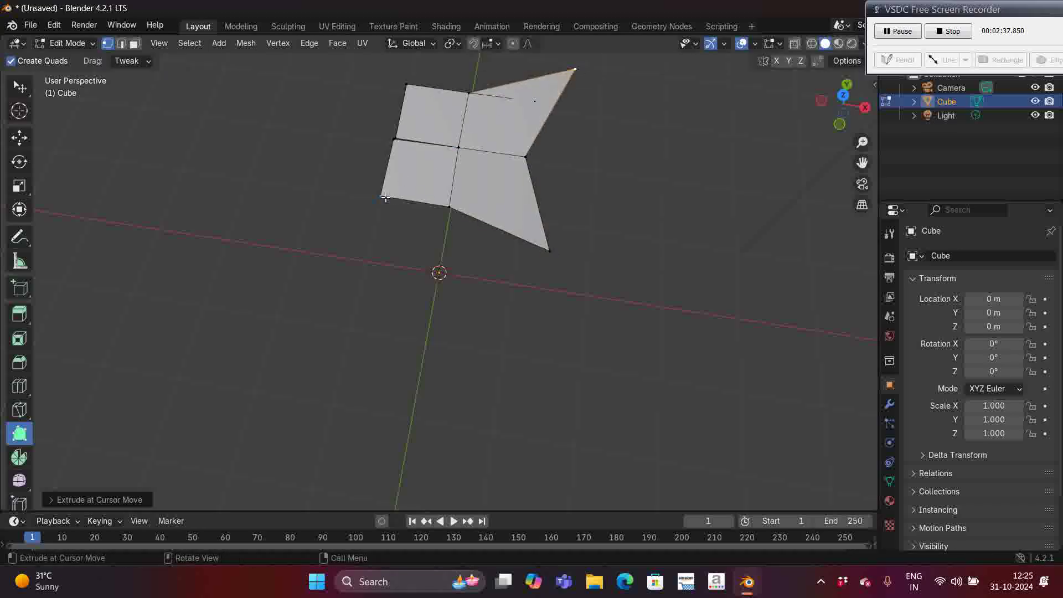
left_click_drag(363, 207, 323, 233)
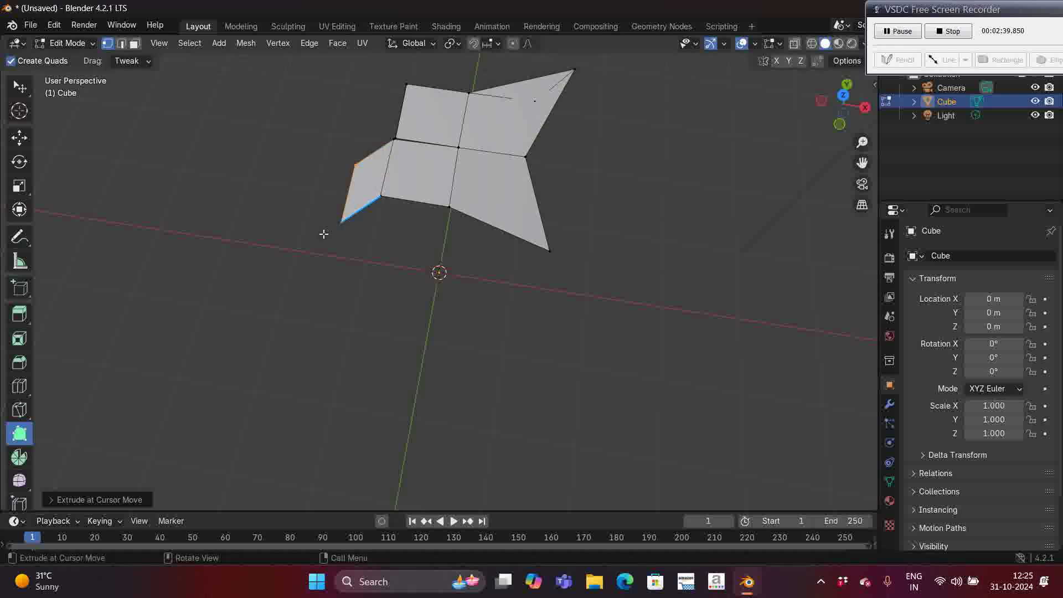
left_click_drag(381, 198, 383, 254)
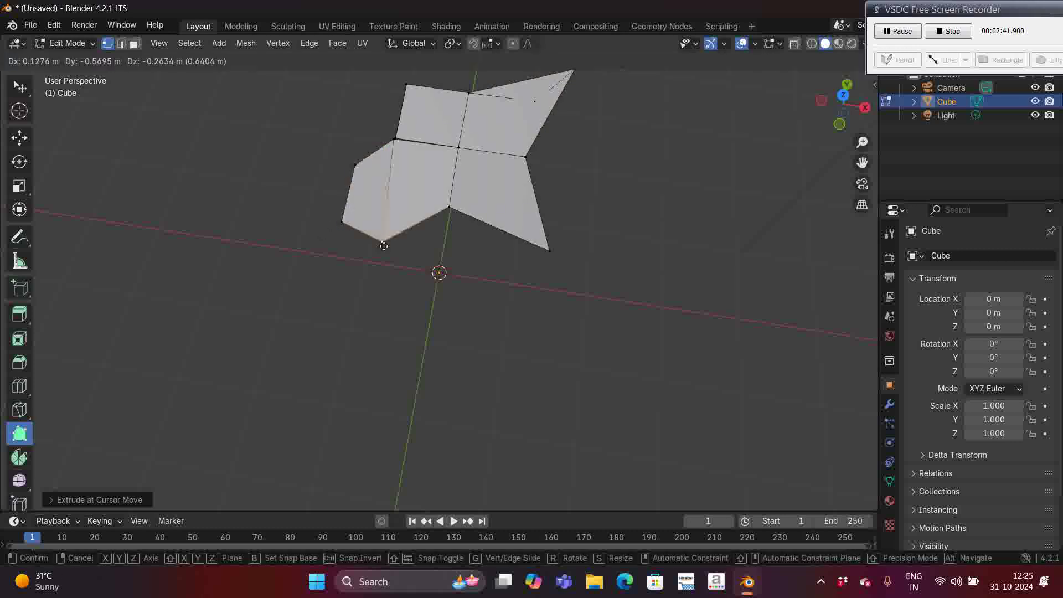
- Extrude faces from the lower and right edges, fill the right notch, and add an upper-left quad
left_click(458, 266)
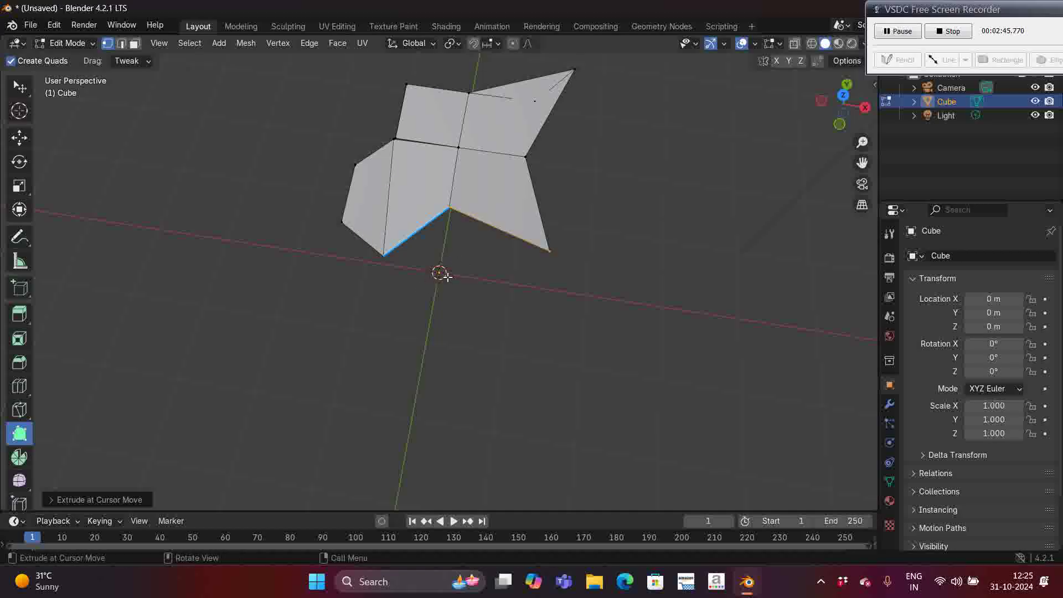
left_click_drag(444, 277, 547, 312)
left_click(543, 208)
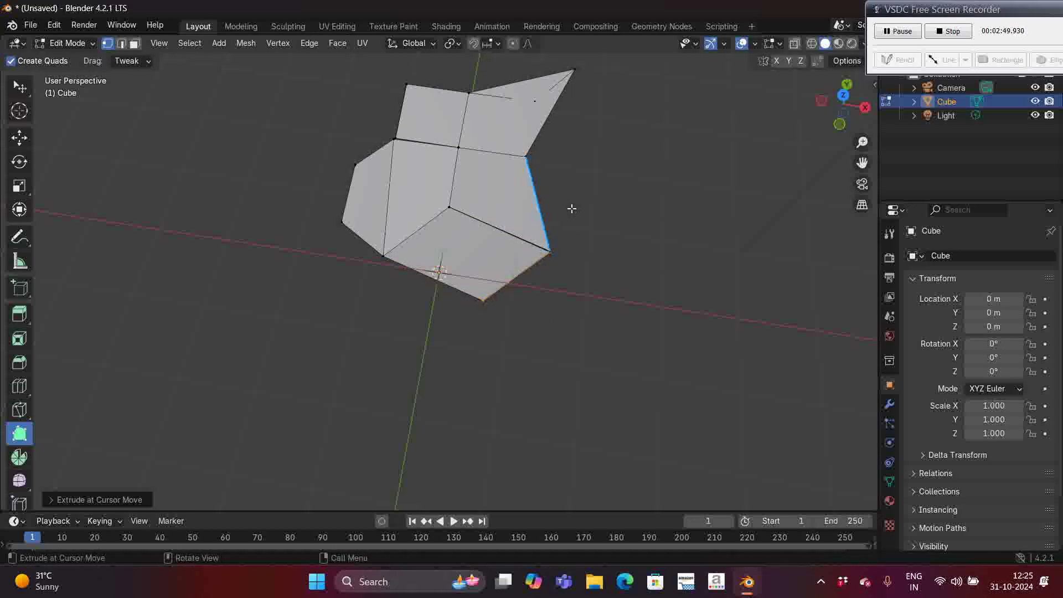
left_click_drag(576, 194, 625, 153)
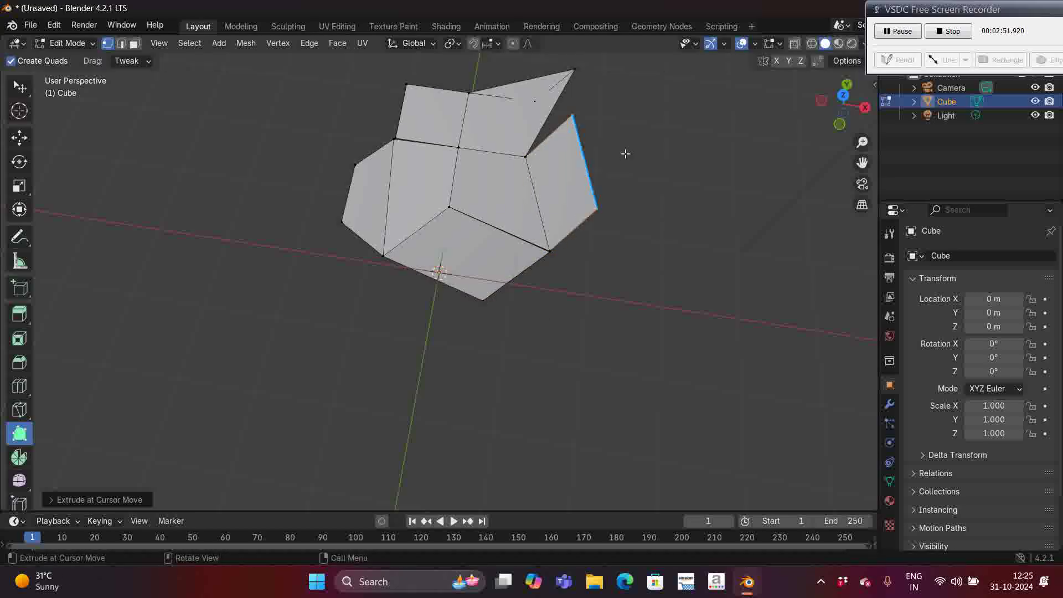
left_click_drag(574, 111, 577, 66)
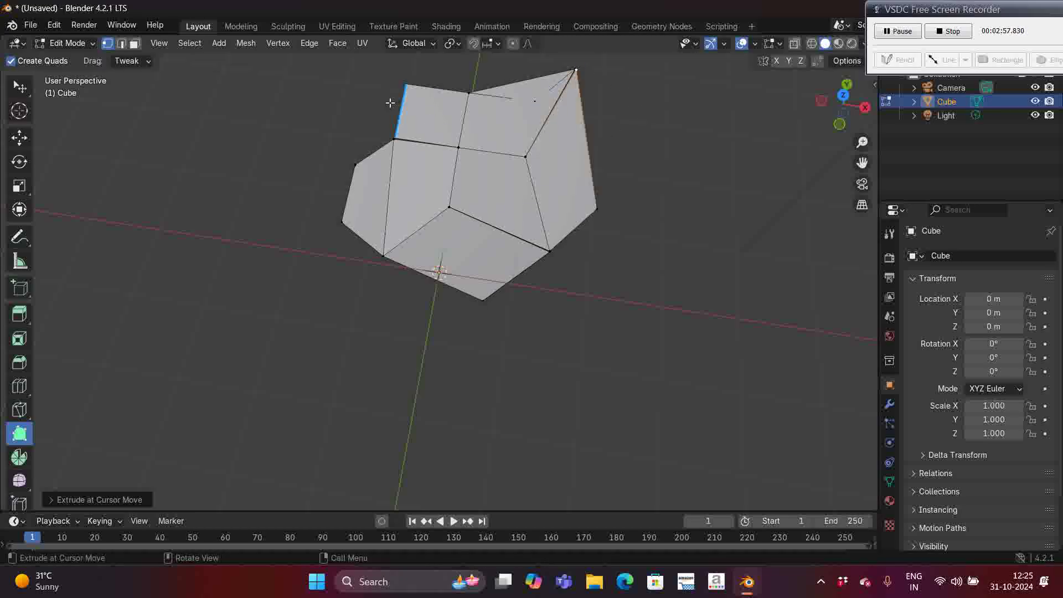
left_click_drag(391, 102, 330, 100)
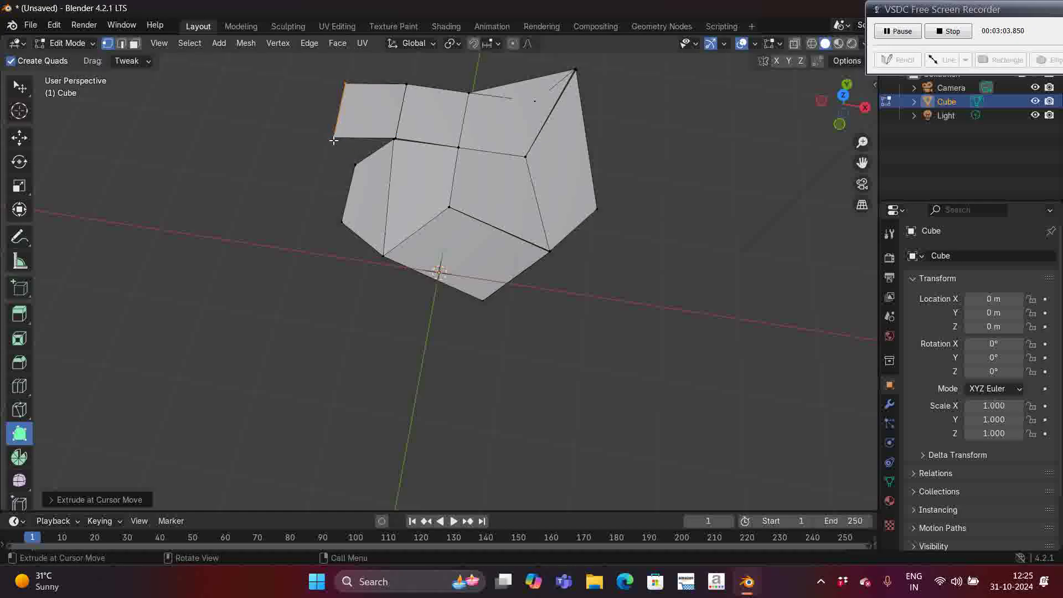
- Add a face filling the upper-left gap, then orbit the view around the mesh
left_click_drag(333, 141, 355, 167)
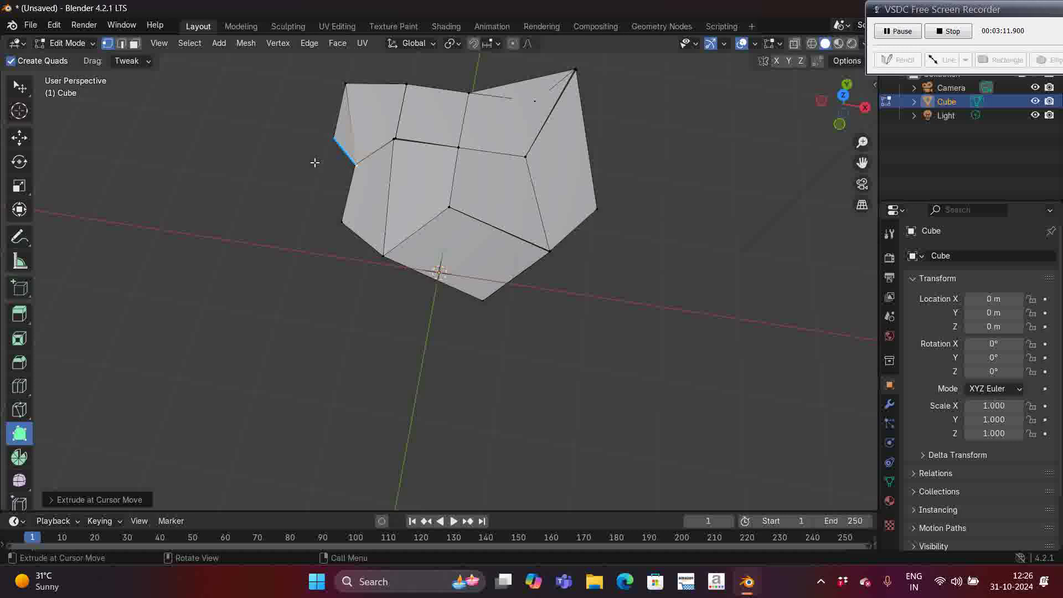
middle_click_drag(716, 228, 718, 227)
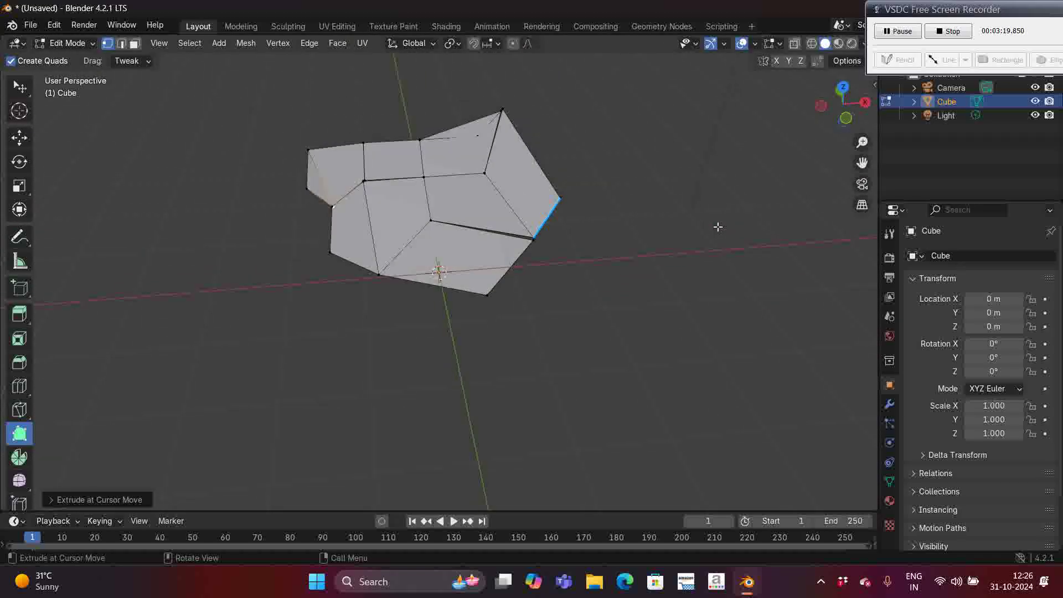
middle_click_drag(718, 226, 717, 226)
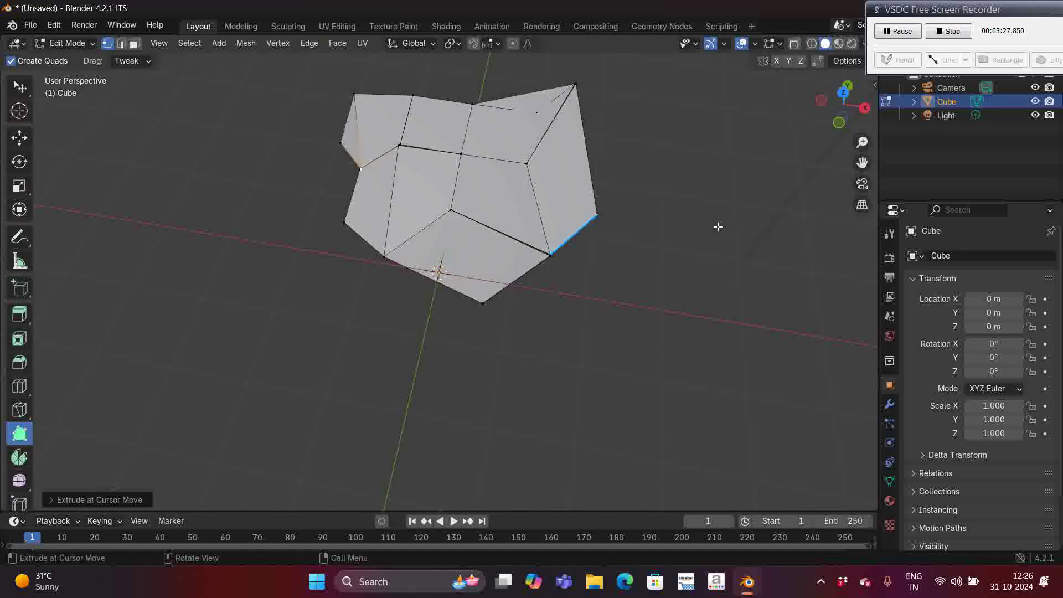